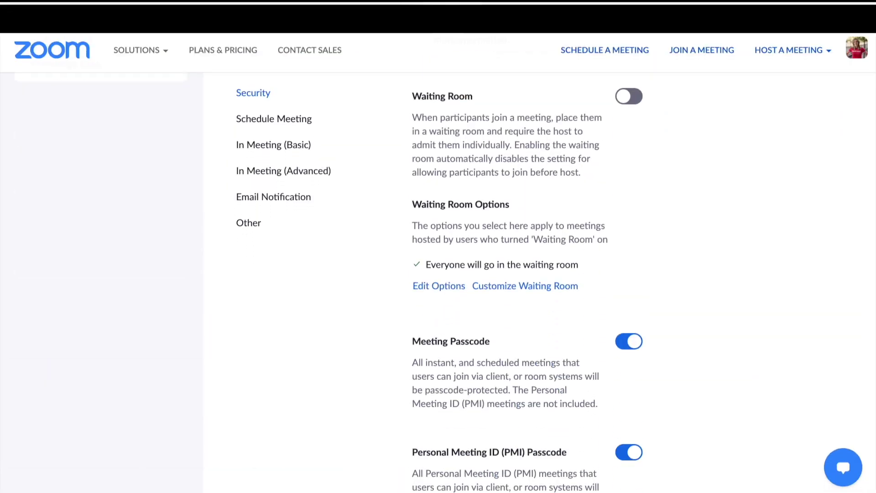
- Sign in to the Zoom web portal with the saved account e-mail and pasted password
scroll(502, 273, "down", 6)
scroll(502, 274, "down", 15)
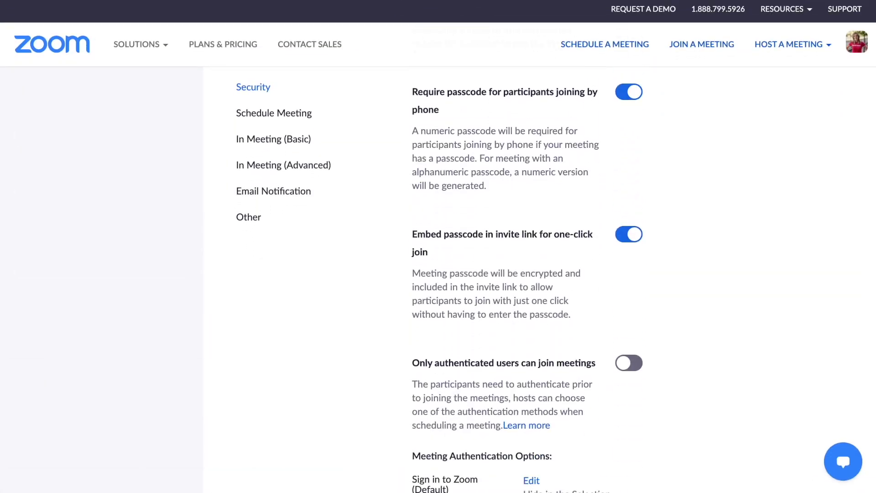
scroll(501, 274, "down", 18)
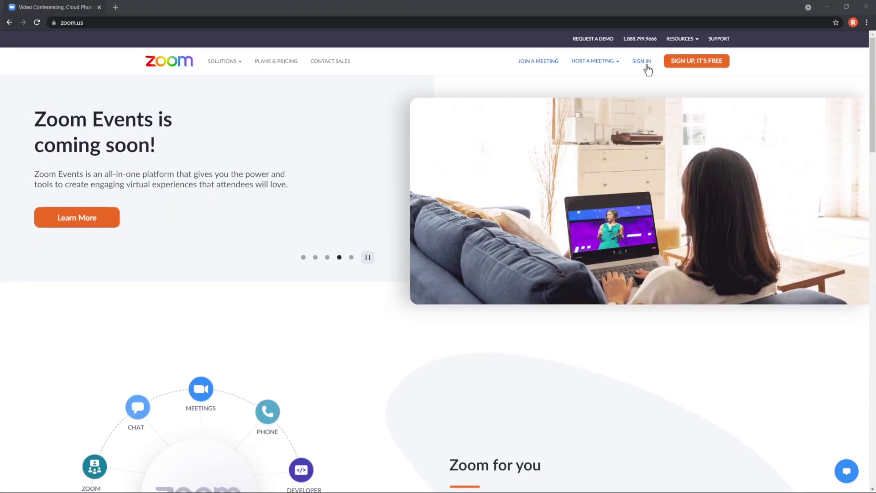
left_click(644, 63)
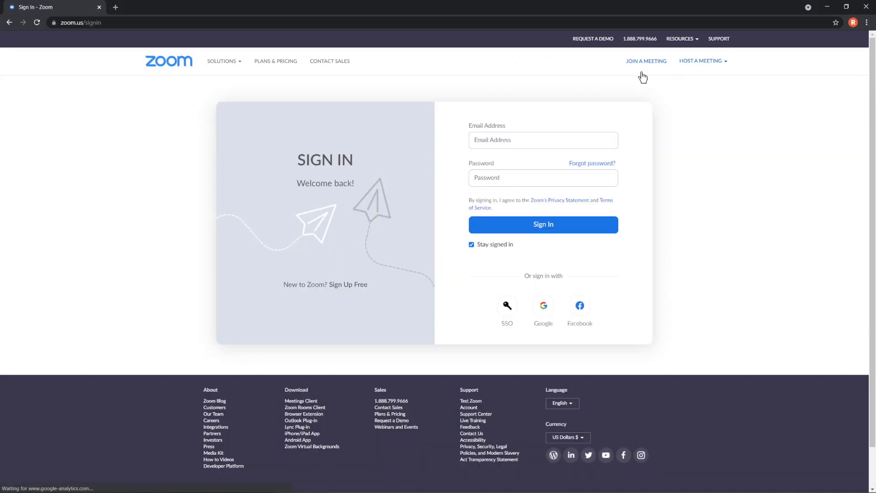
left_click(597, 138)
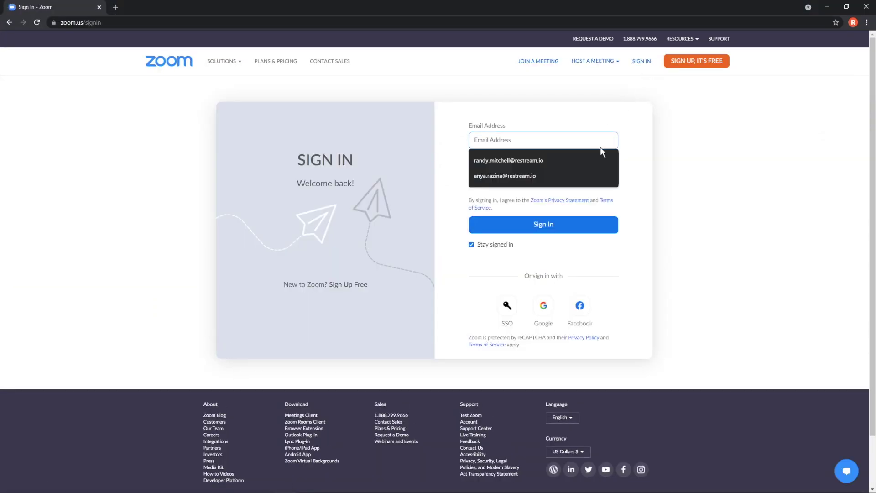
left_click(612, 178)
right_click(610, 180)
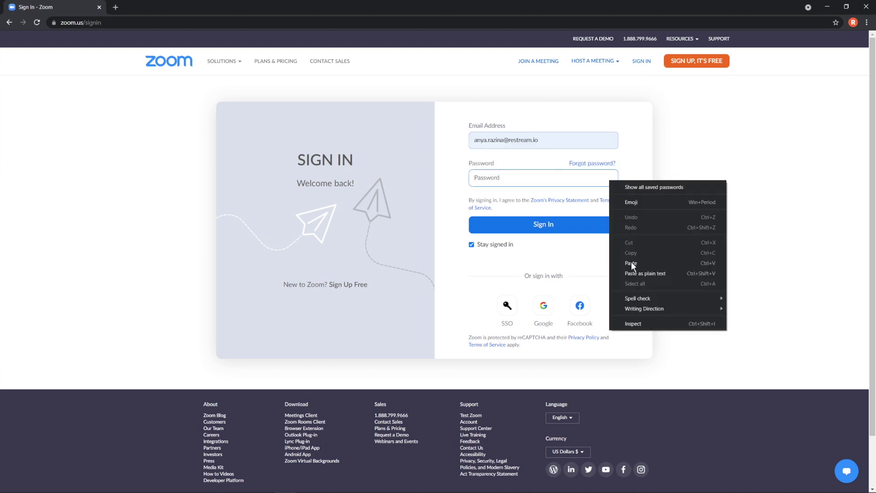
left_click(631, 264)
left_click(602, 230)
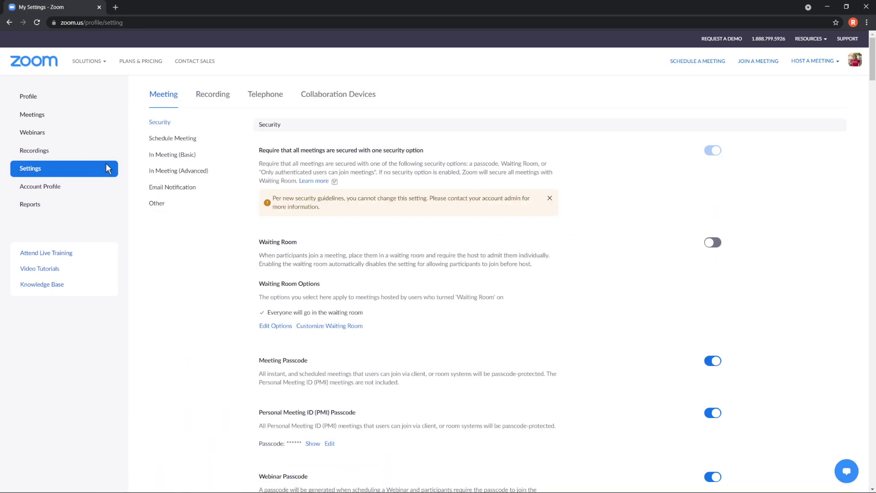
- Under In Meeting (Advanced), allow meetings to livestream to a Custom Live Streaming Service and save
left_click(205, 171)
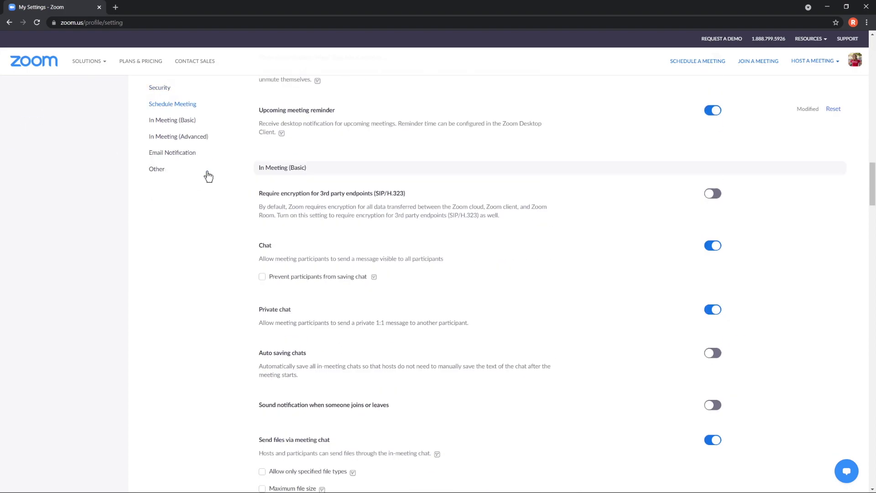
left_click_drag(872, 319, 872, 402)
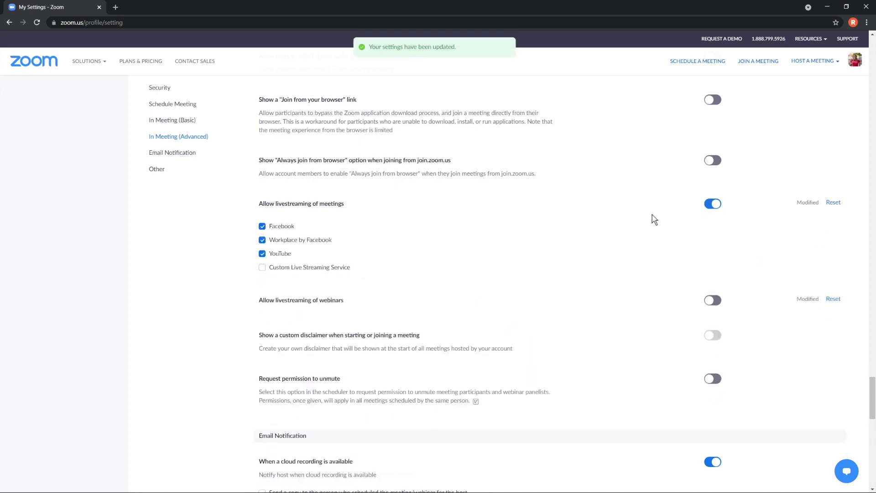
left_click(261, 267)
left_click(271, 324)
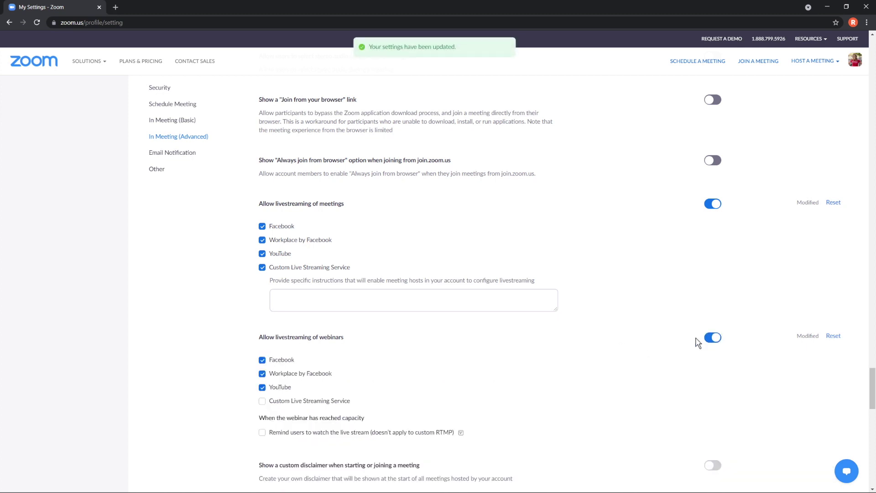
- Enable webinar livestreaming to a Custom Live Streaming Service and save it
left_click(261, 400)
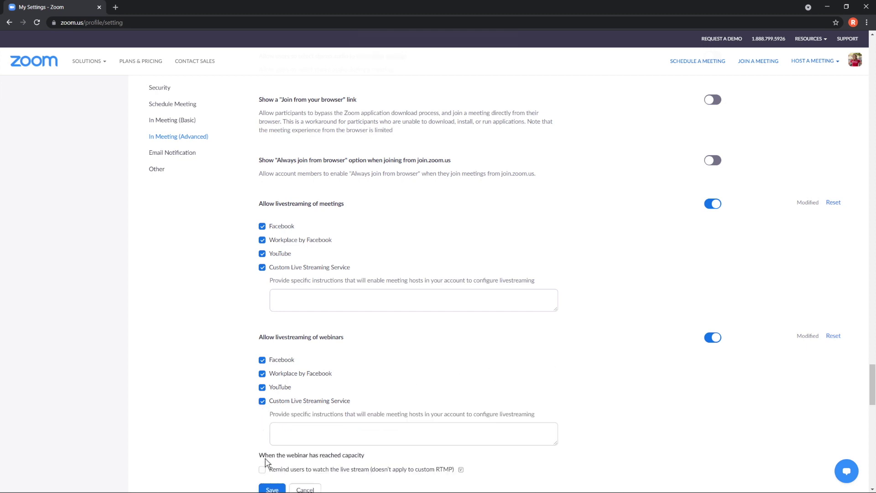
left_click(272, 488)
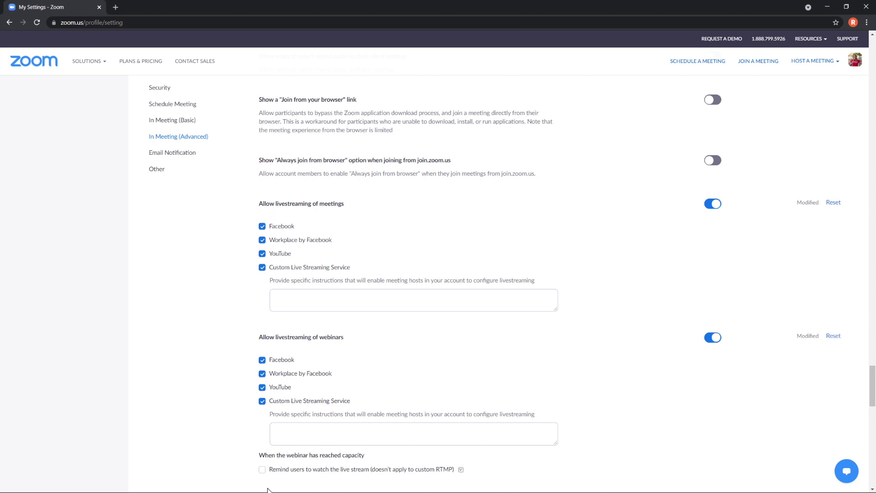
left_click(724, 62)
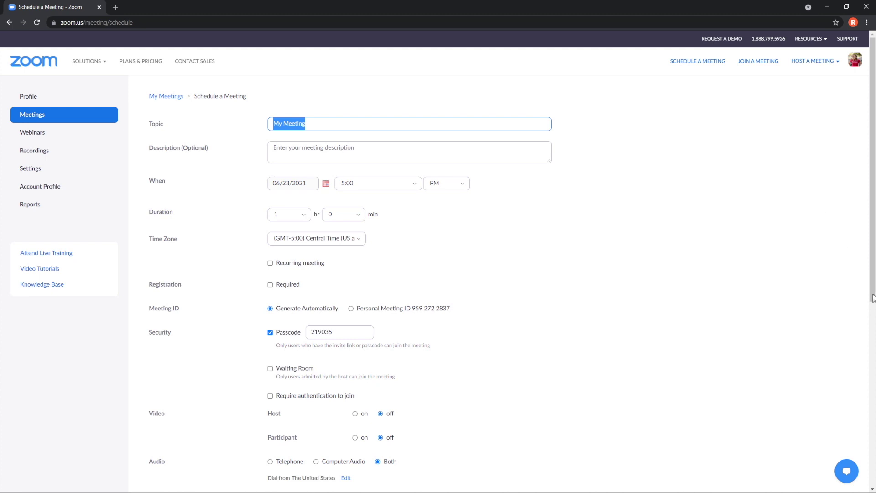
- Save the new meeting 'My Meeting' and open its Configure Custom Streaming Service link
left_click_drag(872, 296, 873, 419)
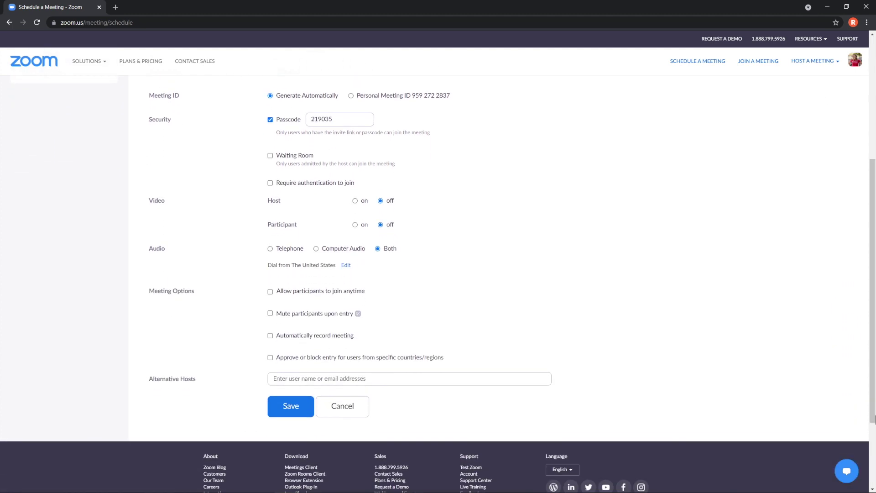
left_click(275, 411)
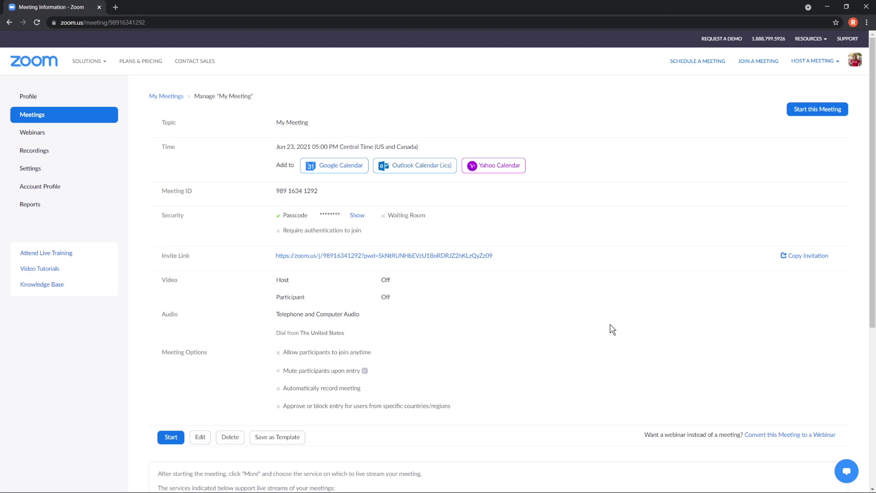
scroll(848, 347, "down", 4)
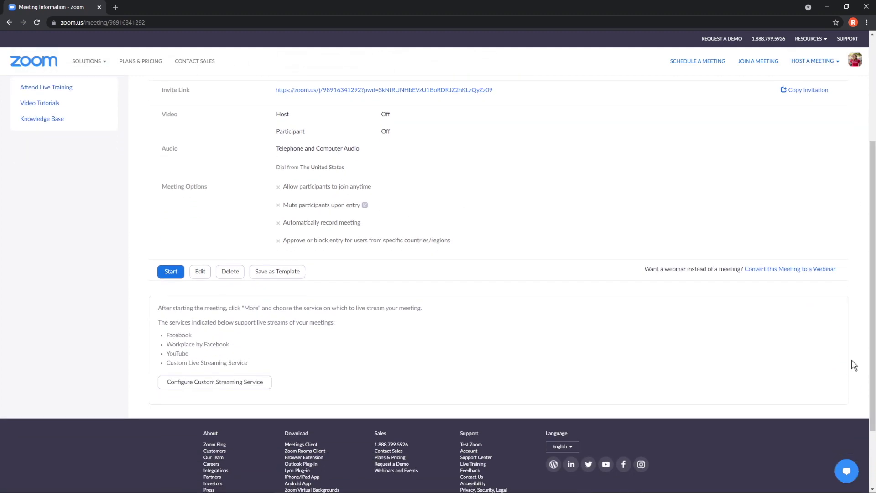
left_click(261, 383)
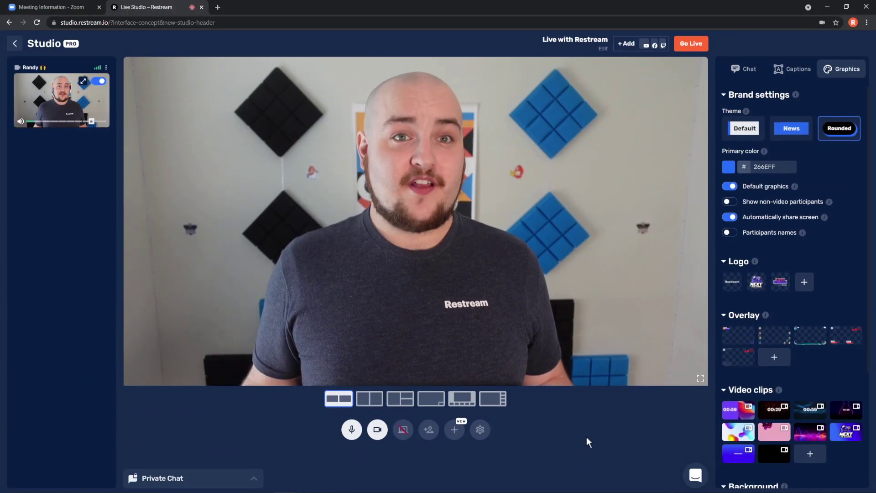
- Add an RTMP source in Restream Studio, copy its stream key, and return to Zoom
left_click(454, 434)
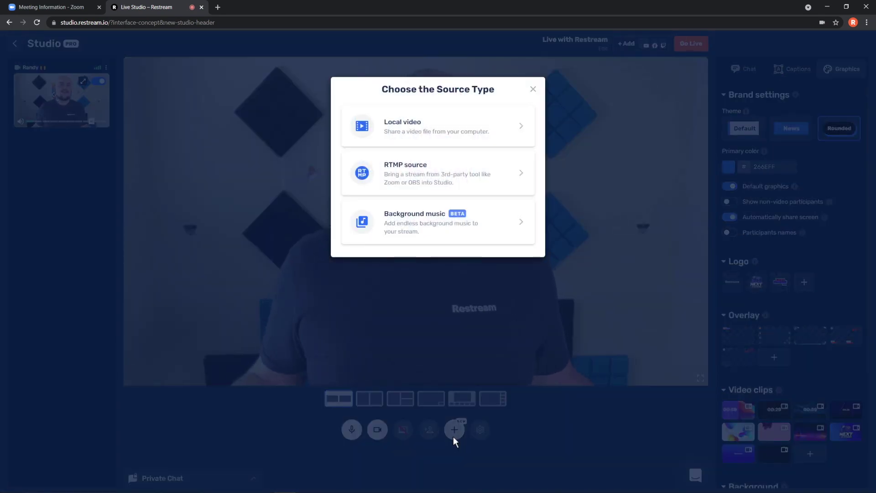
left_click(533, 167)
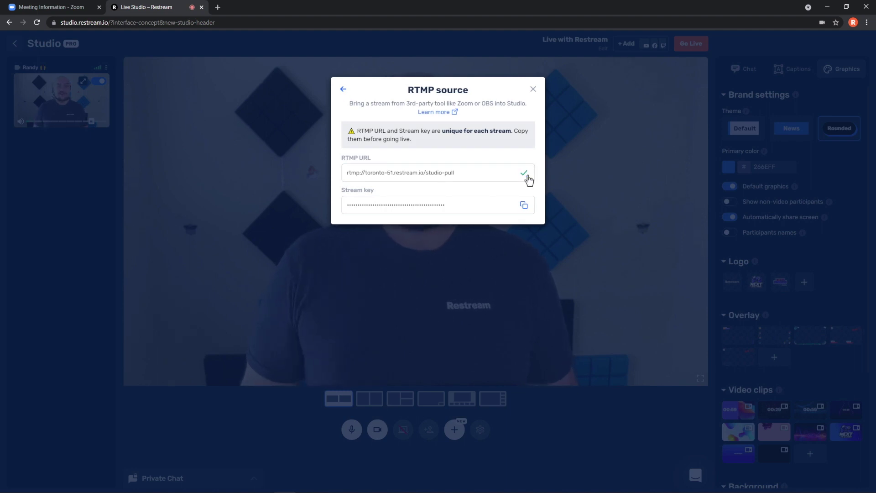
left_click(524, 205)
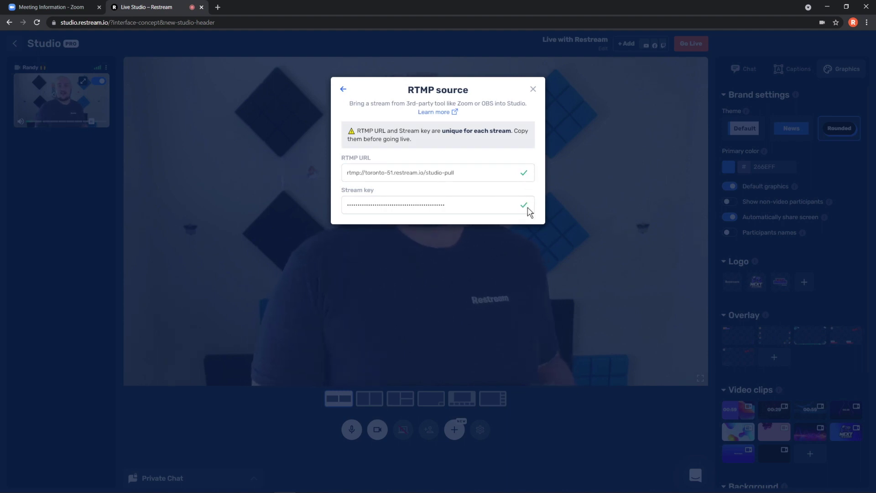
left_click(59, 10)
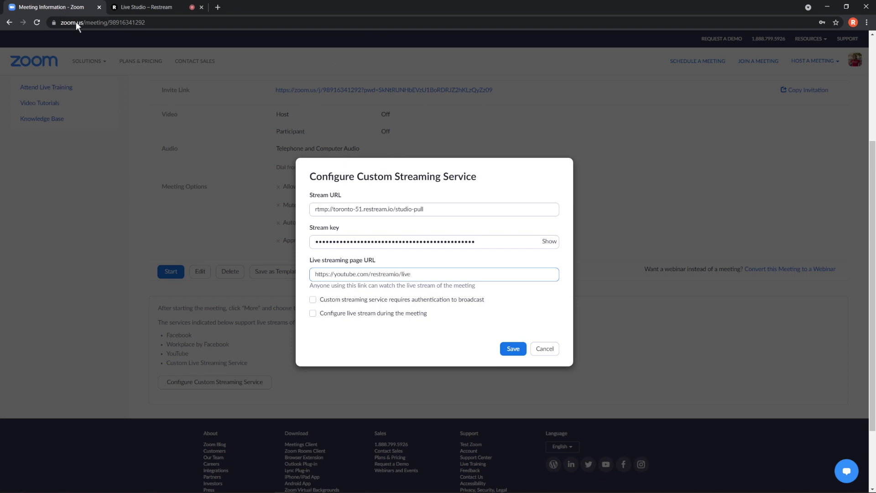
left_click(503, 351)
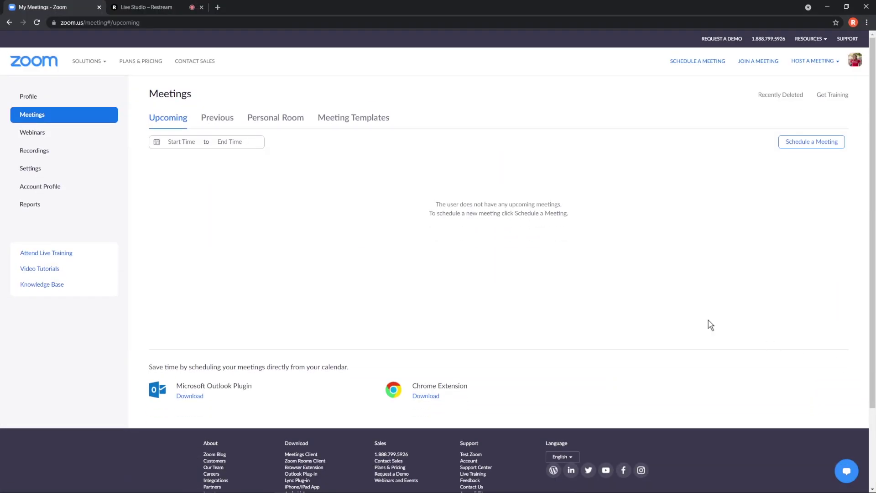
- Schedule a new webinar named 'My Webinar' from the Webinars page
left_click(110, 134)
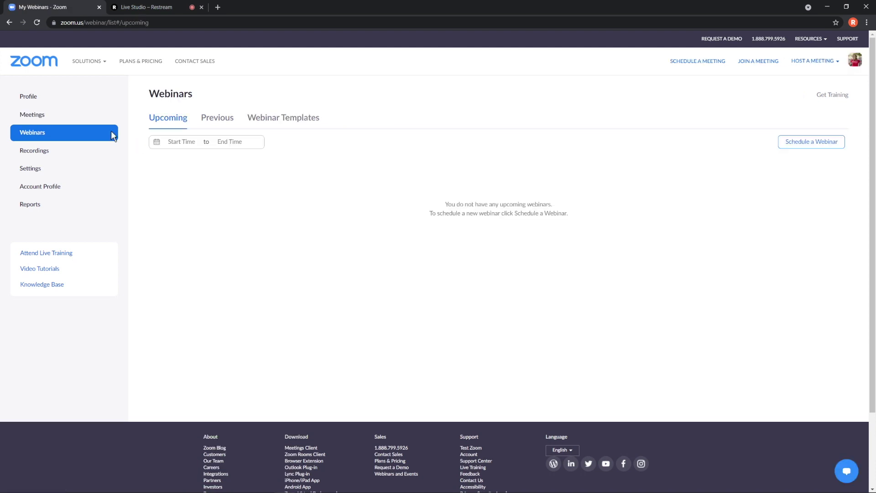
left_click(806, 145)
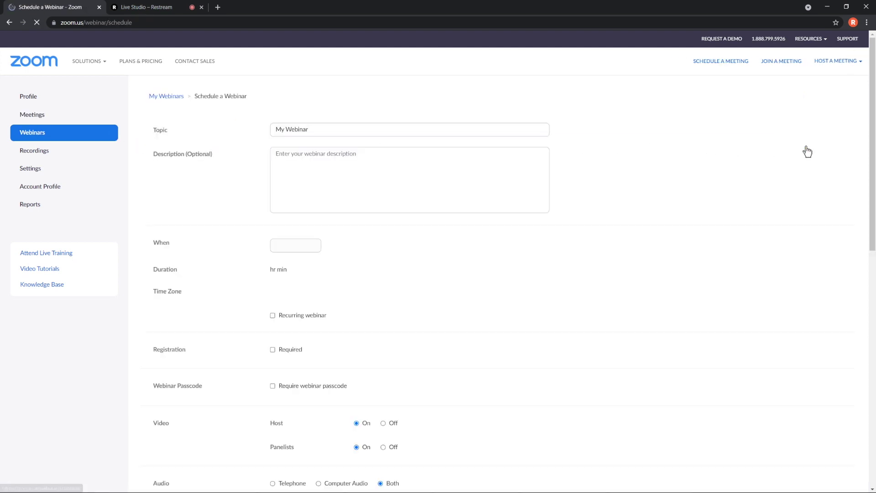
left_click_drag(869, 151, 869, 310)
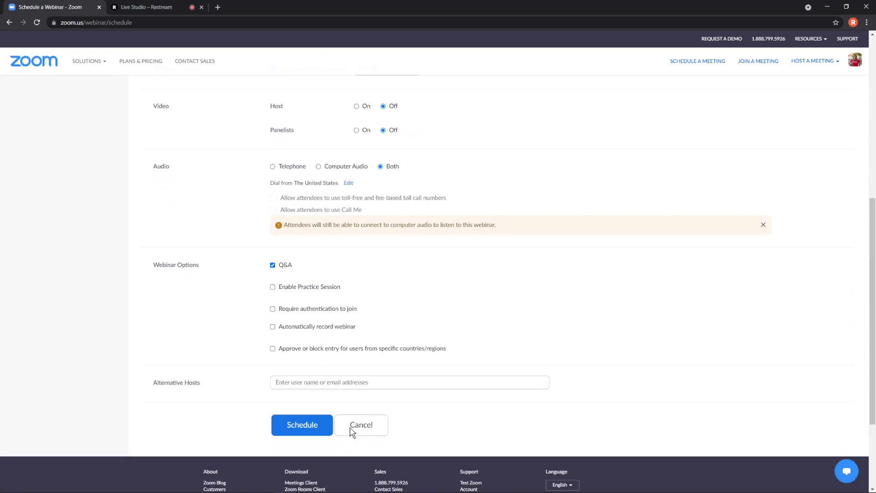
left_click(318, 431)
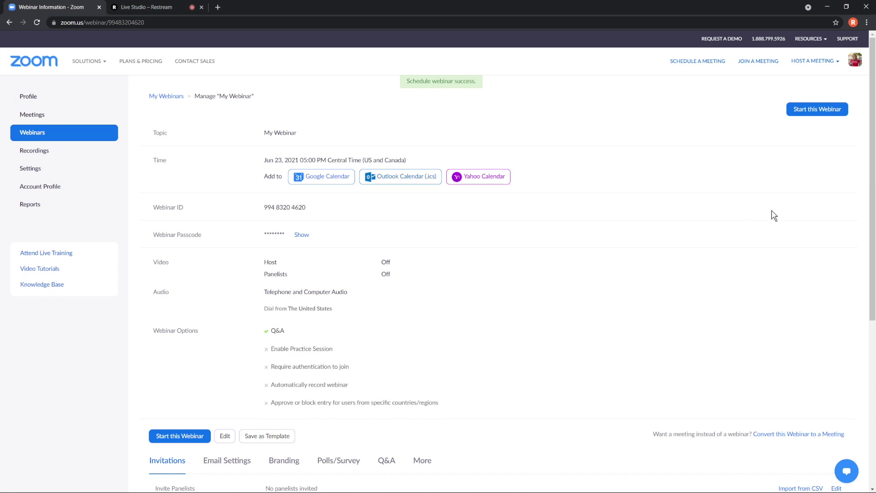
- Open the webinar's Configure Custom Streaming Service settings under More, then go to Restream Studio
left_click_drag(869, 165, 870, 264)
left_click(424, 301)
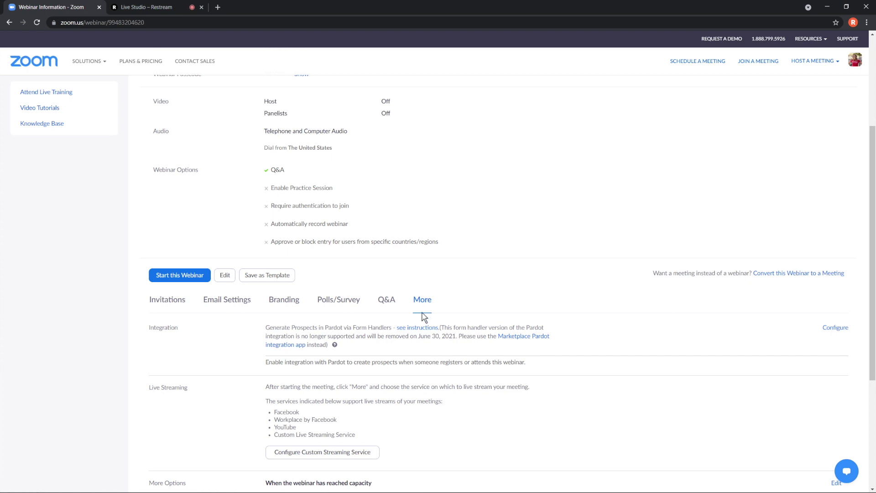
left_click(371, 458)
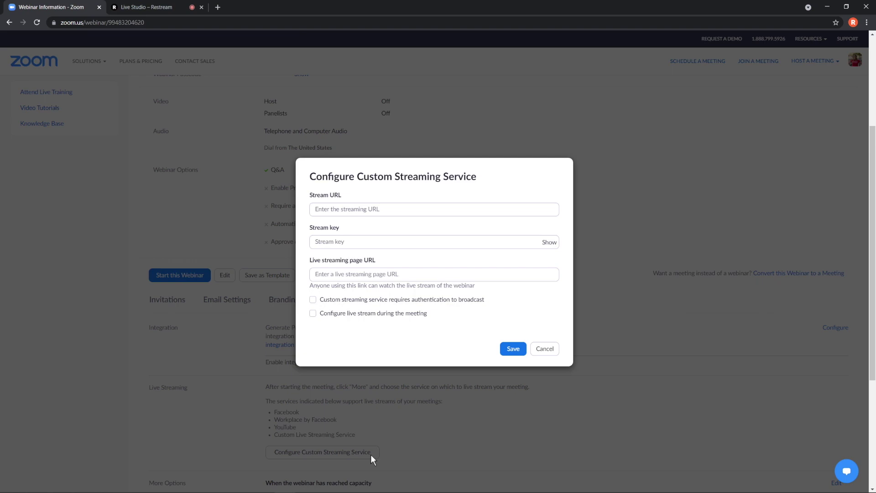
left_click(150, 10)
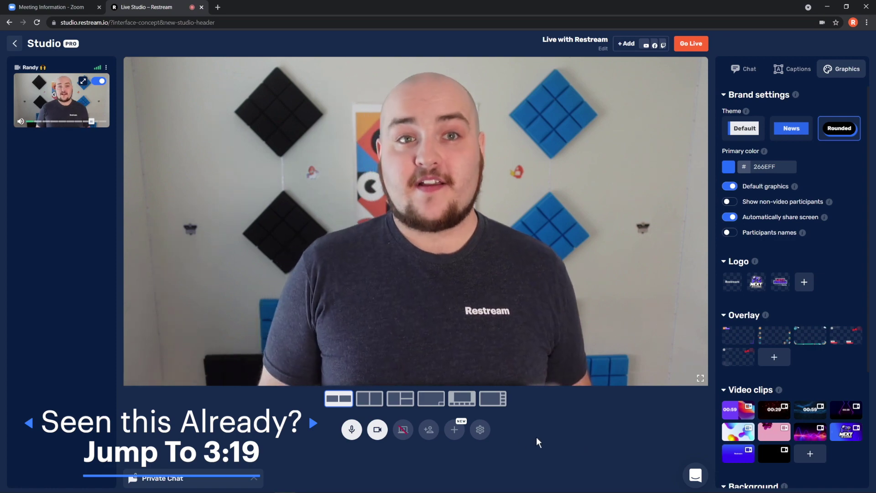
- Add a Restream RTMP source and paste its stream key into the webinar's streaming dialog
left_click(454, 435)
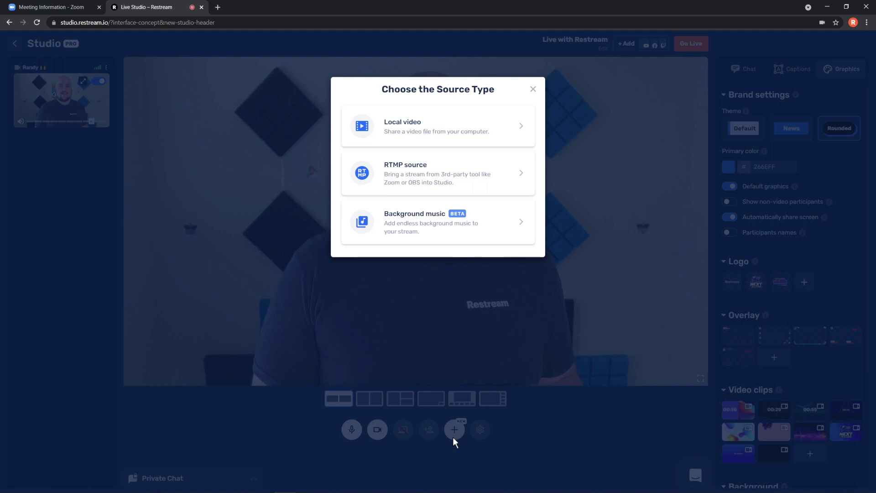
left_click(532, 167)
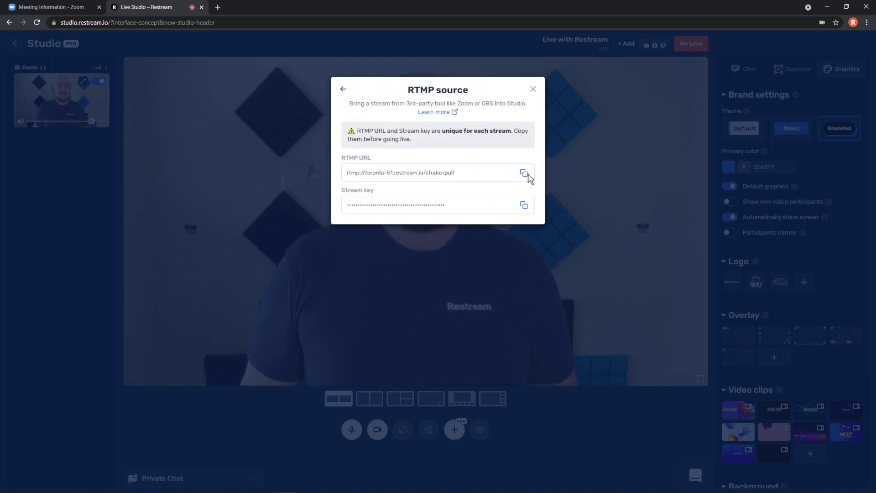
left_click(524, 206)
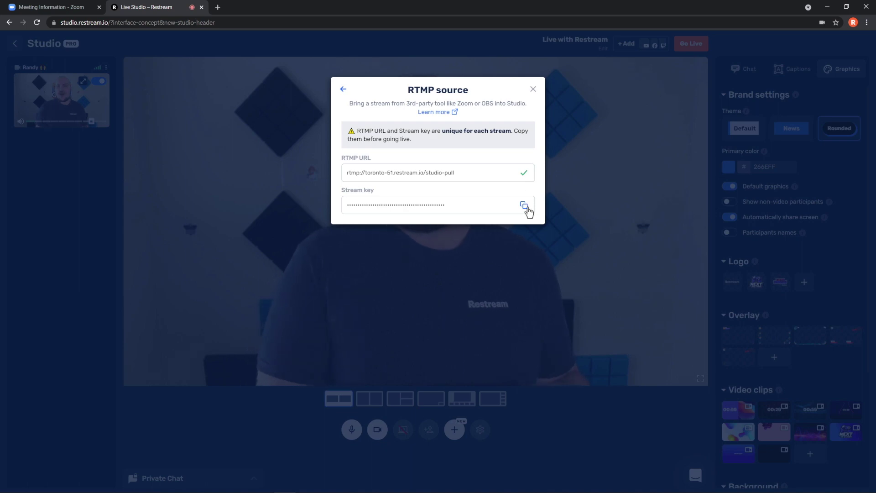
left_click(61, 9)
right_click(388, 245)
left_click(417, 328)
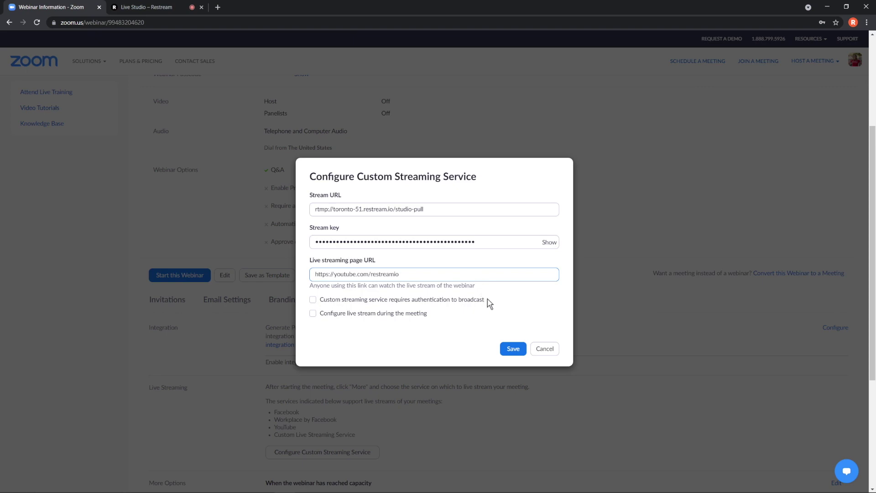
left_click(517, 352)
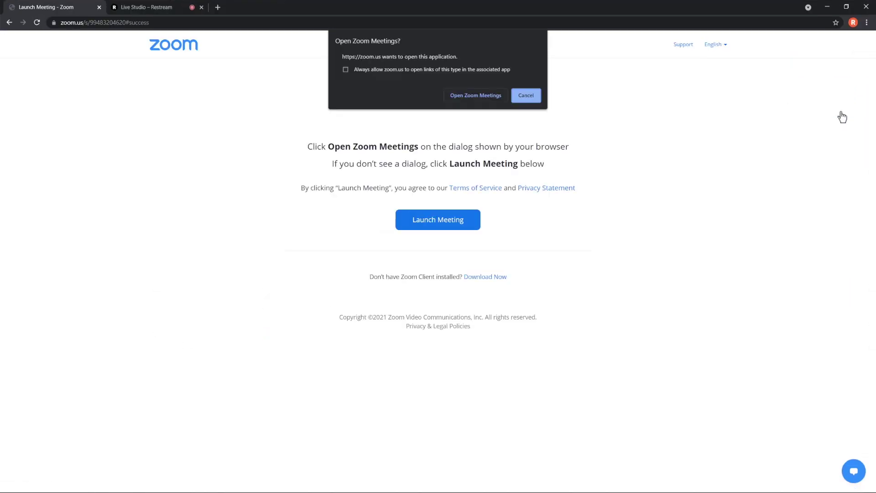
- Open the webinar in the Zoom app and go live on the Custom Live Streaming Service
left_click(476, 96)
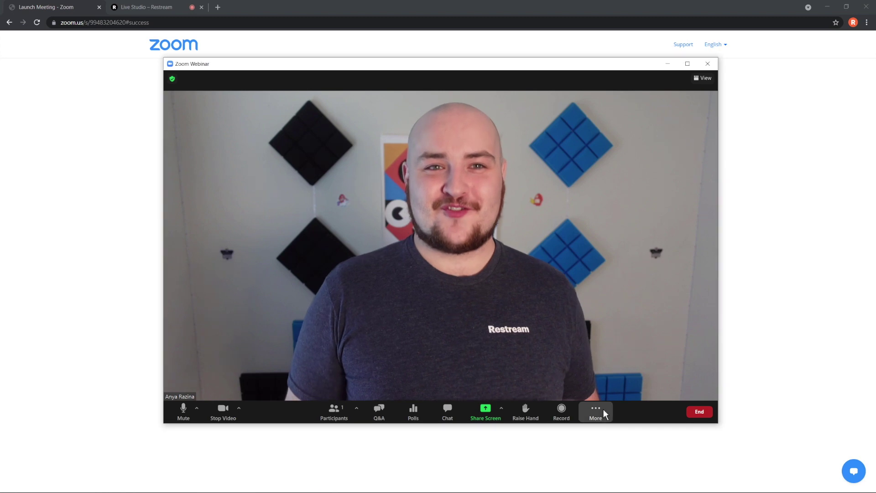
left_click(603, 409)
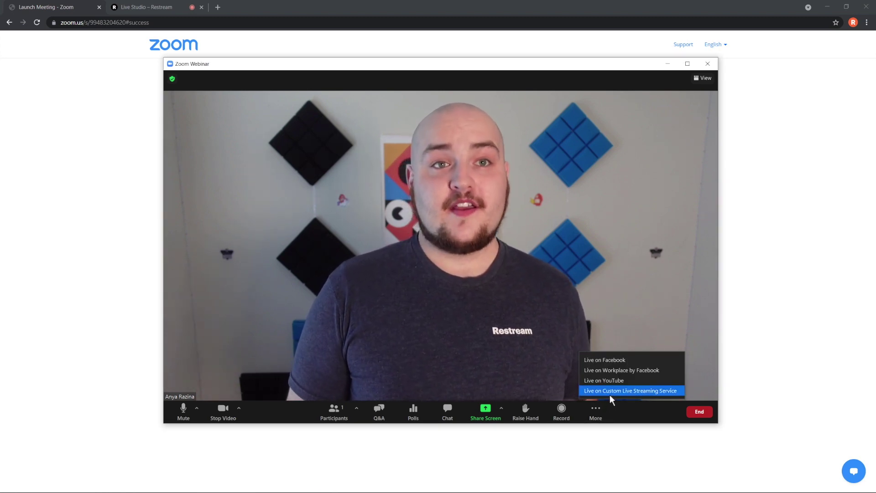
left_click(609, 394)
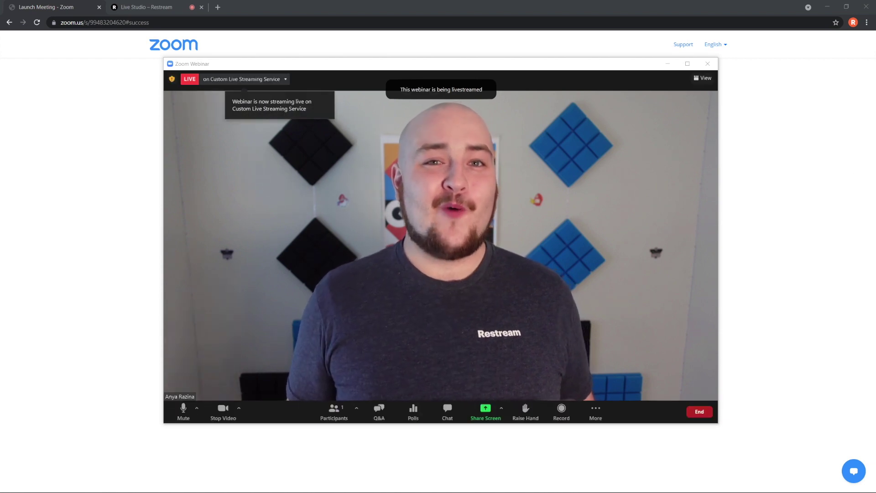